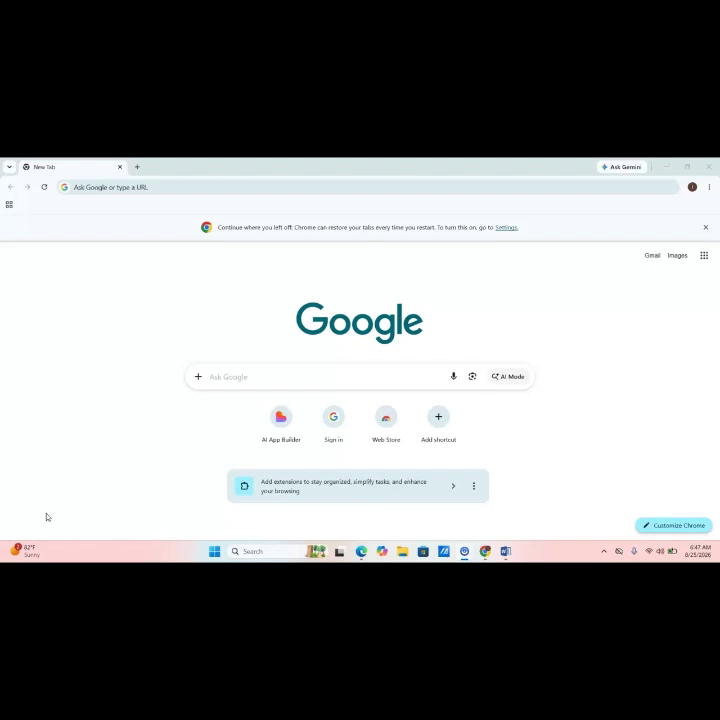
Step: Open the insinzi.com website
left_click(173, 186)
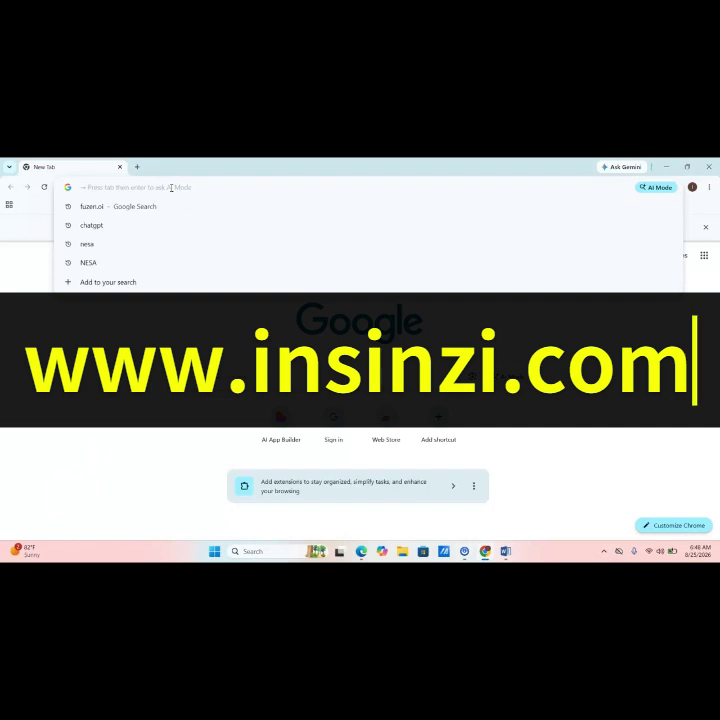
type("i")
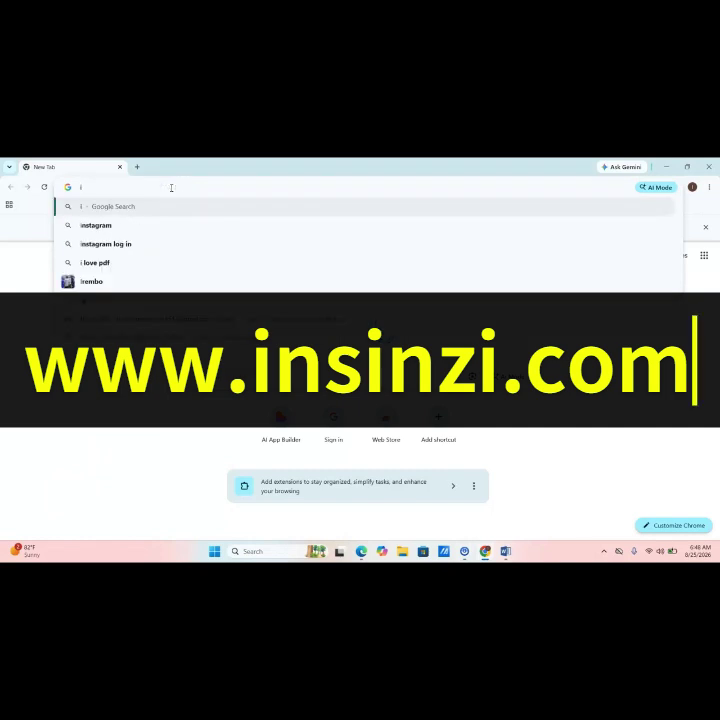
type("nsinzi.com")
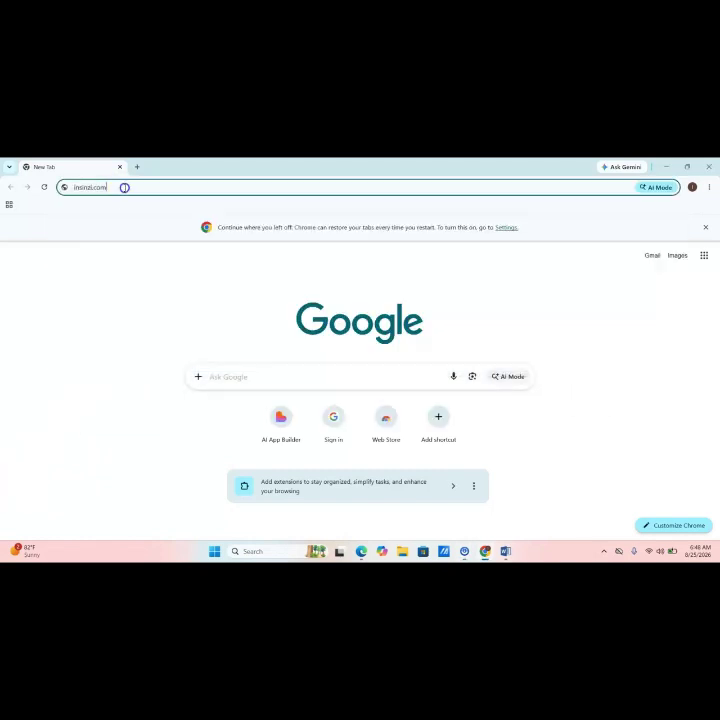
key("Return")
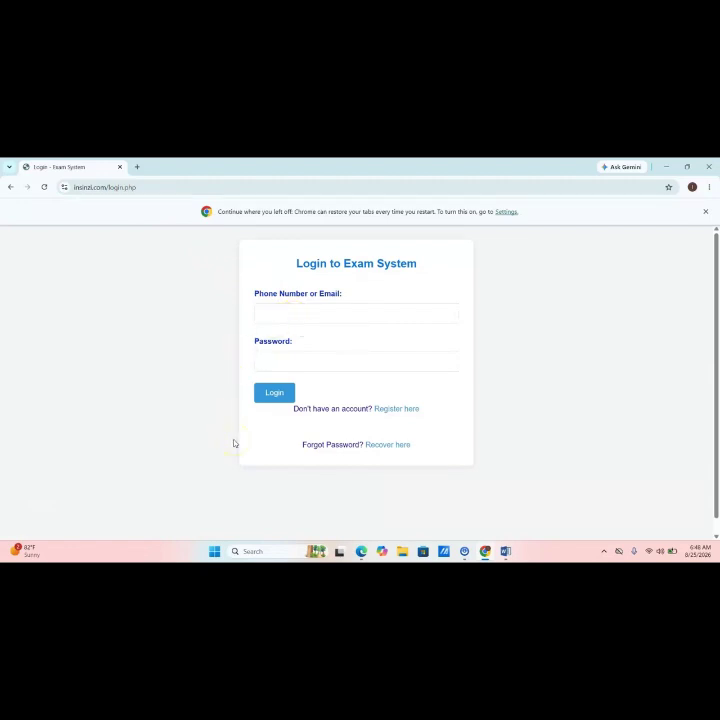
Step: Look over the exam system's registration form and return to the login page
left_click(387, 408)
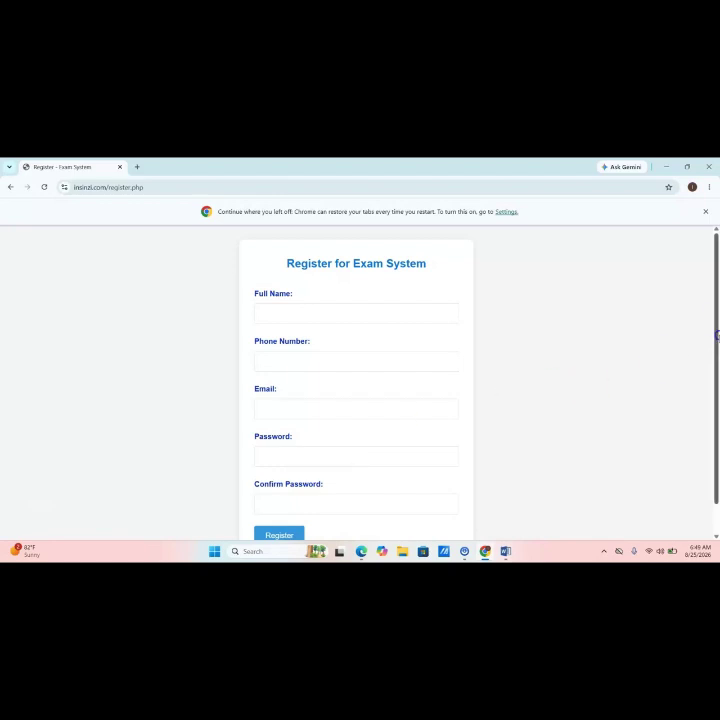
left_click_drag(716, 334, 716, 390)
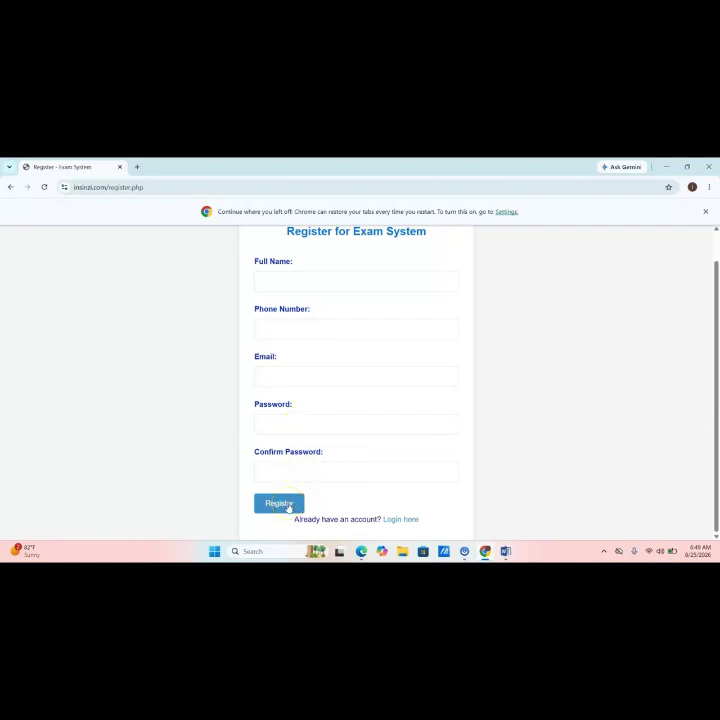
left_click(401, 520)
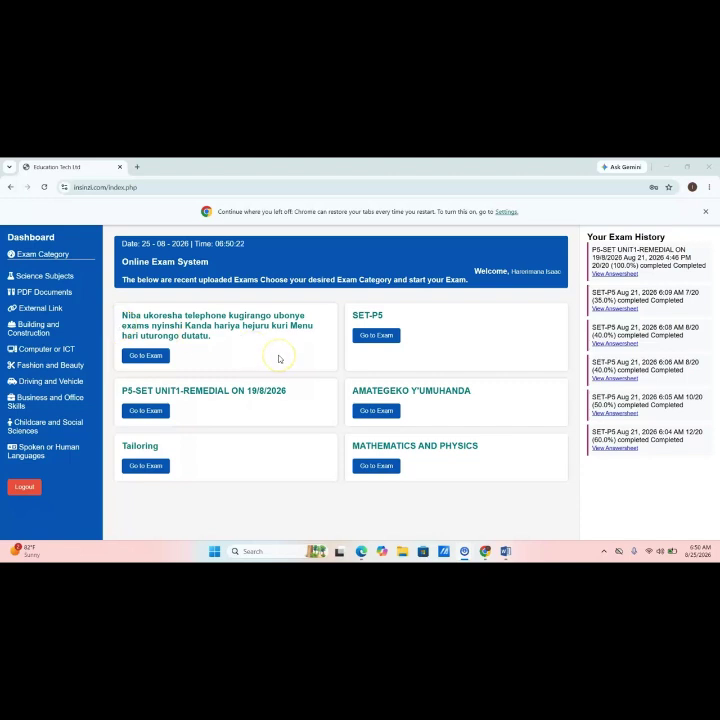
Step: Look over the recently uploaded exams on the dashboard and the exam list for Science Subjects
left_click(279, 405)
left_click(376, 336)
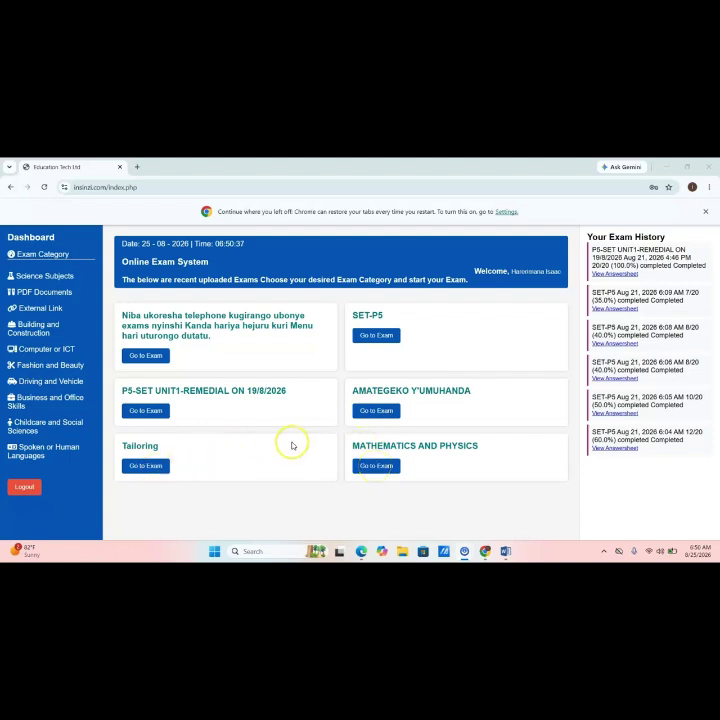
left_click(31, 280)
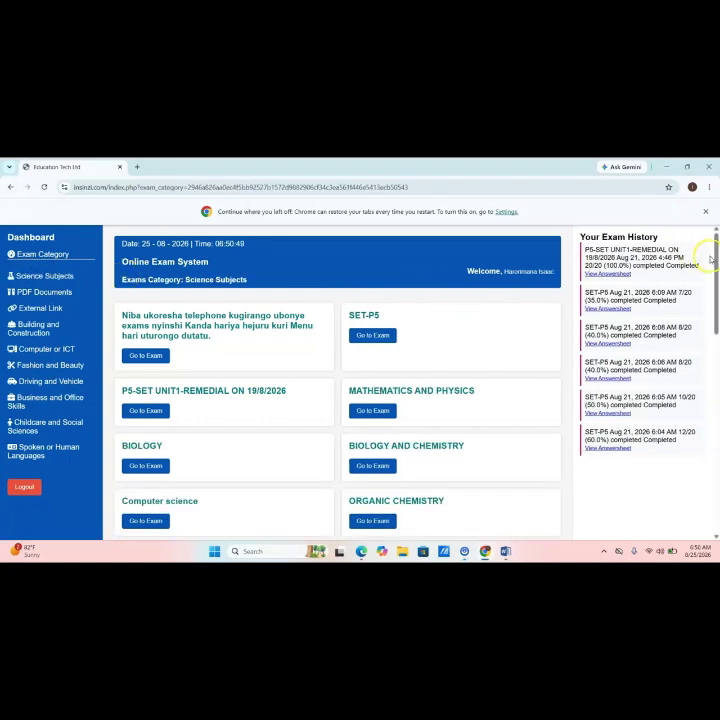
left_click_drag(713, 254, 713, 211)
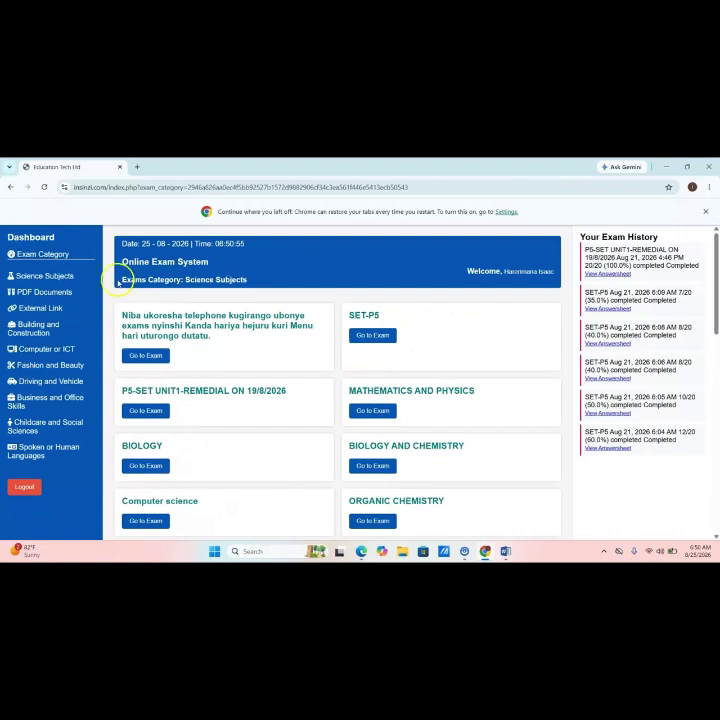
Step: Browse the exam lists of the remaining subject categories, from Building and Construction to Spoken or Human Languages, and revisit Science Subjects
left_click(38, 330)
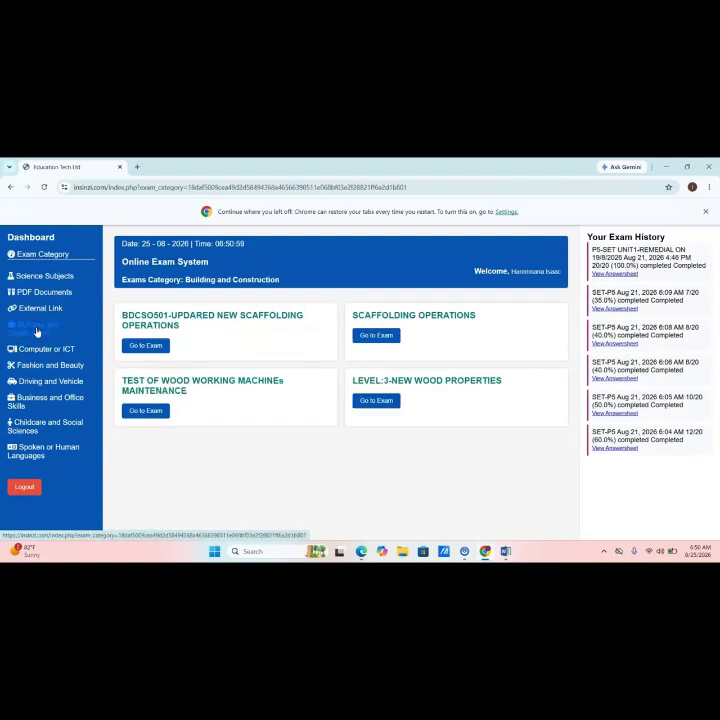
left_click(35, 348)
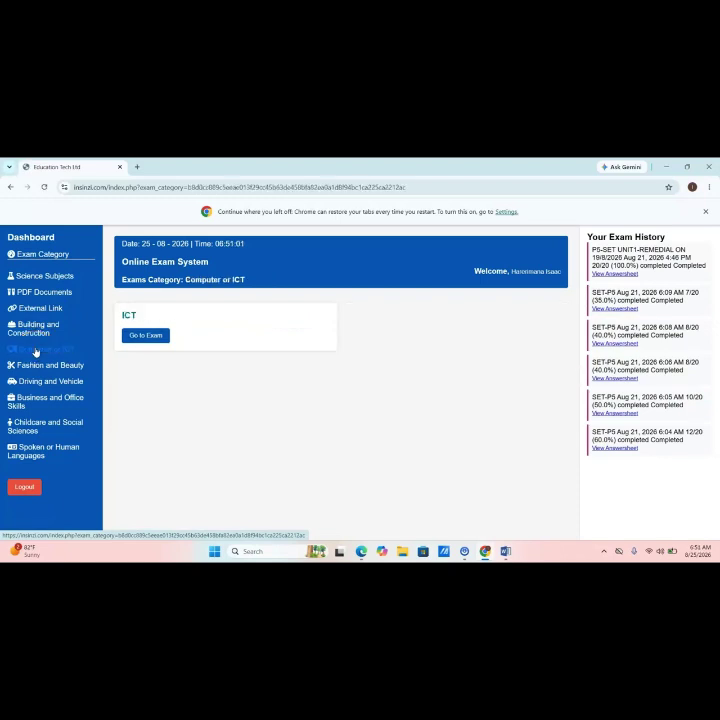
left_click(44, 366)
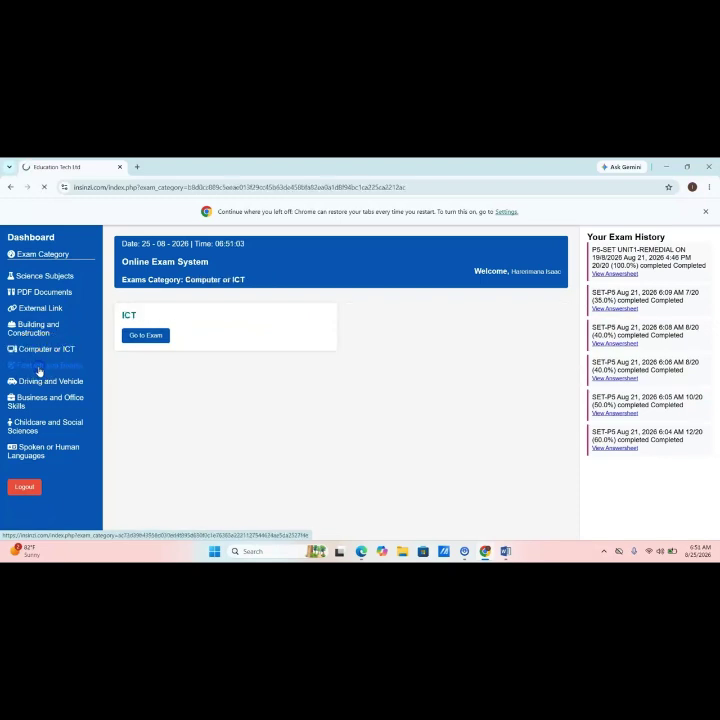
left_click(38, 386)
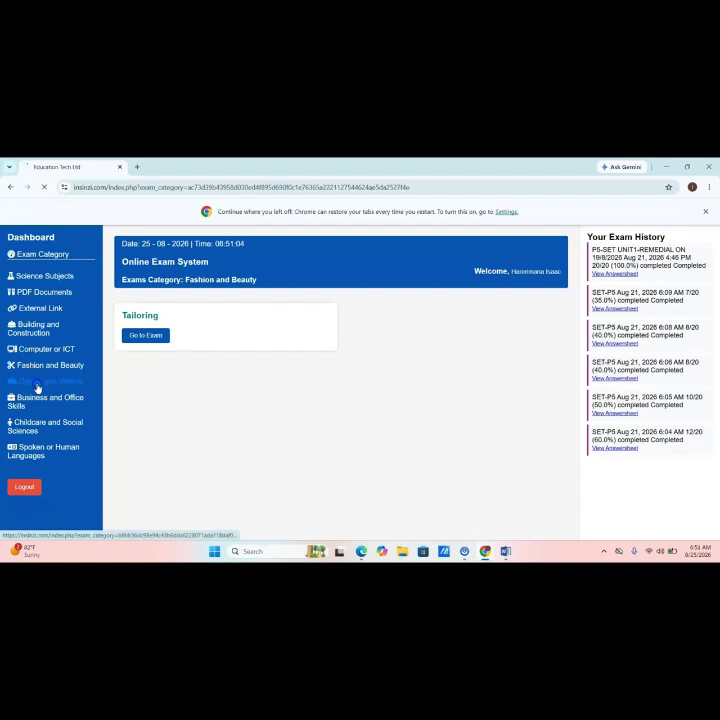
left_click(40, 399)
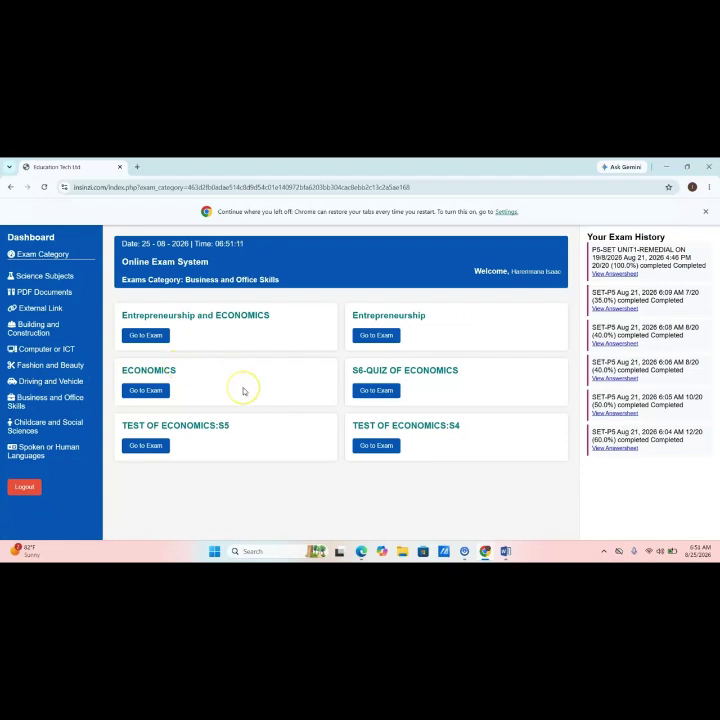
left_click(48, 425)
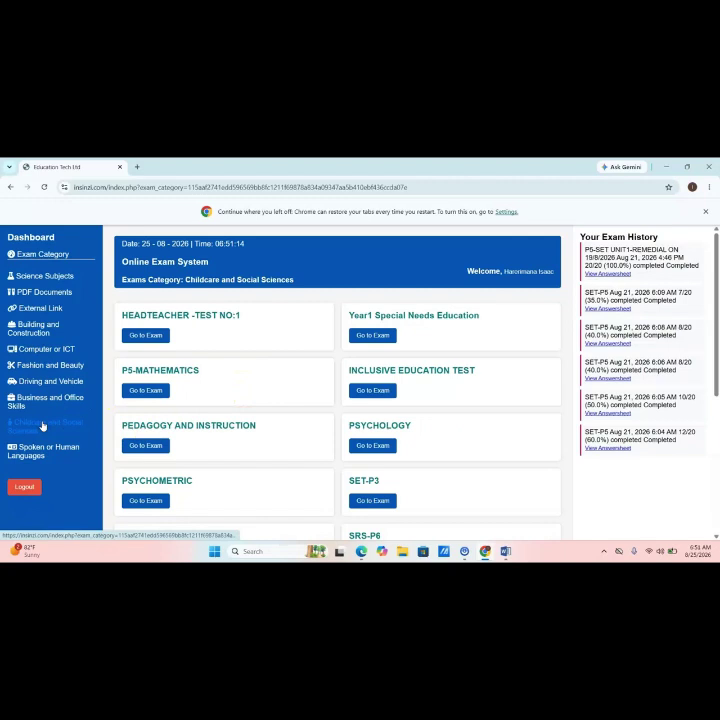
left_click(37, 453)
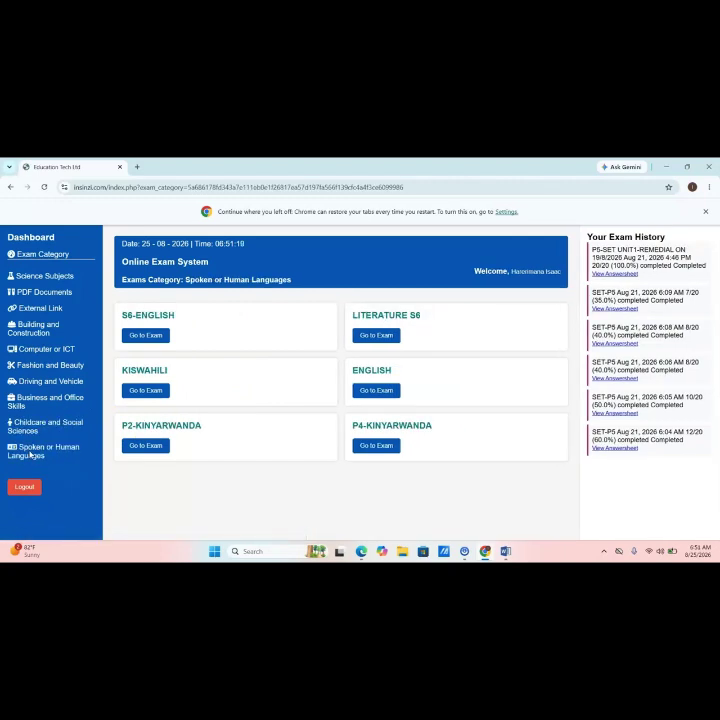
left_click(48, 279)
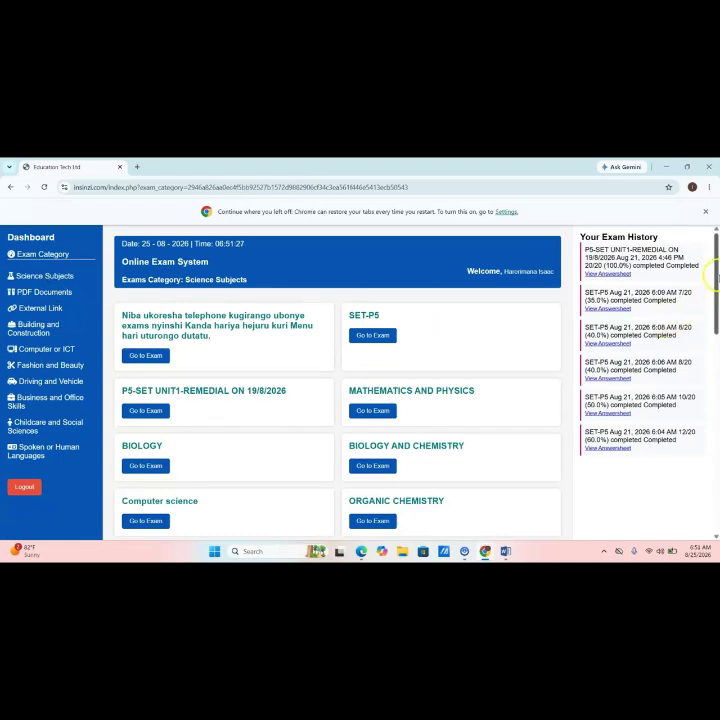
scroll(713, 276, "down", 1)
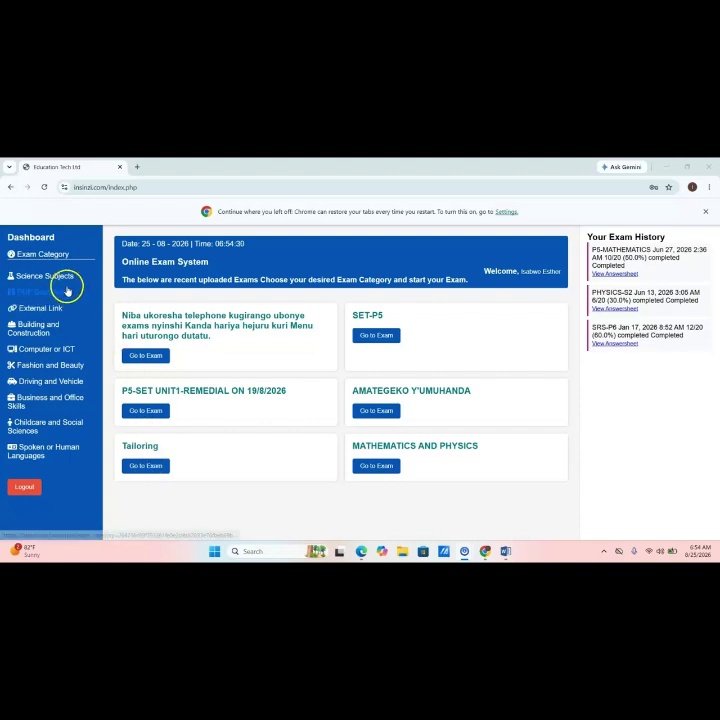
Step: Try to start CHEMISTRY TEST :S1 from the Science Subjects exam list
left_click(54, 277)
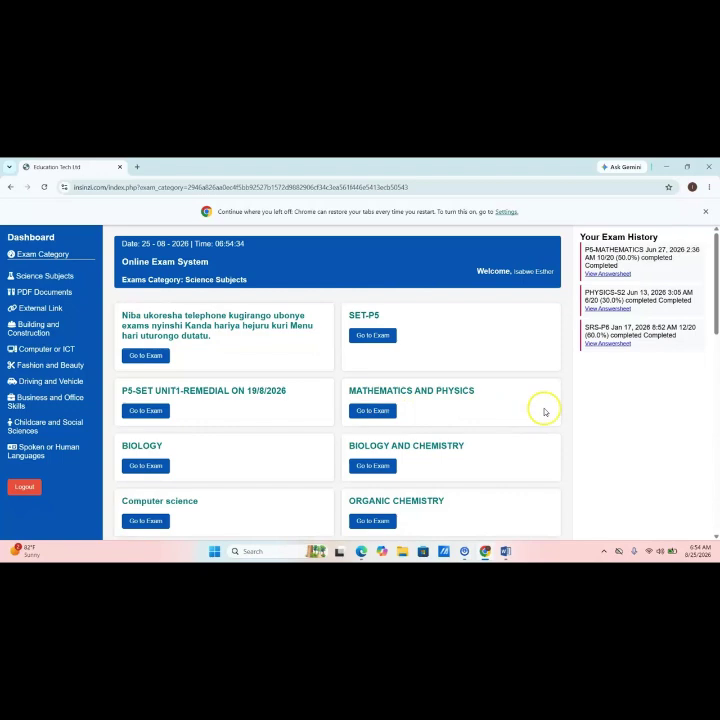
left_click_drag(716, 288, 716, 490)
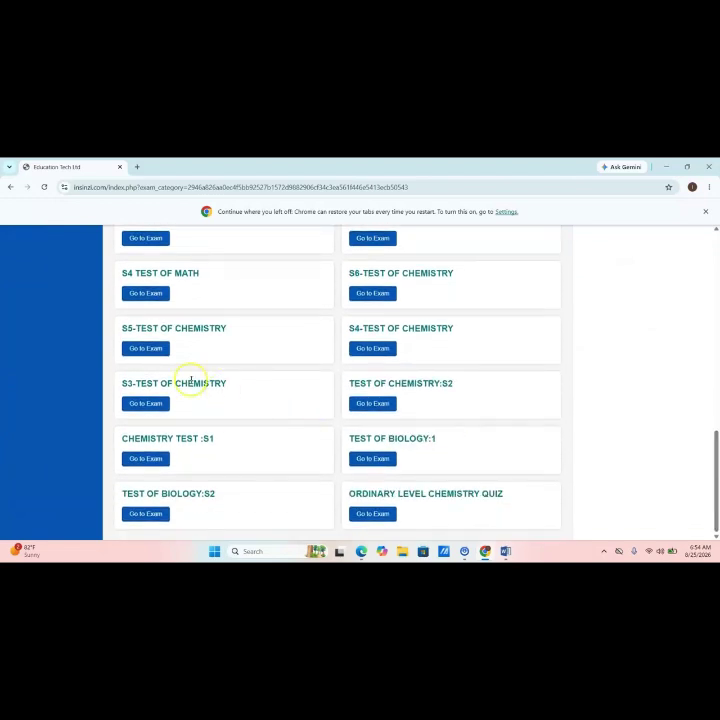
left_click(148, 460)
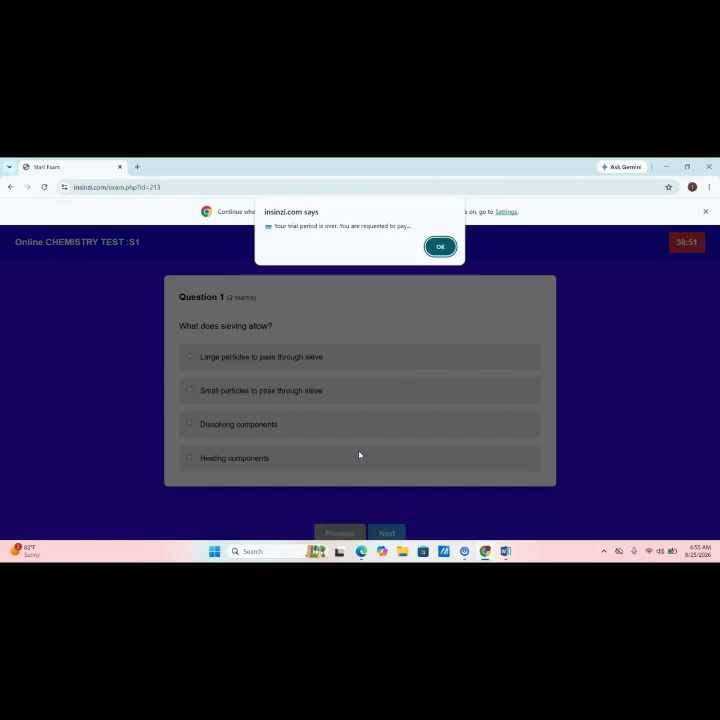
Step: Accept the payment request and choose 100 Rwf for 4 Hours as the amount to pay
left_click(440, 247)
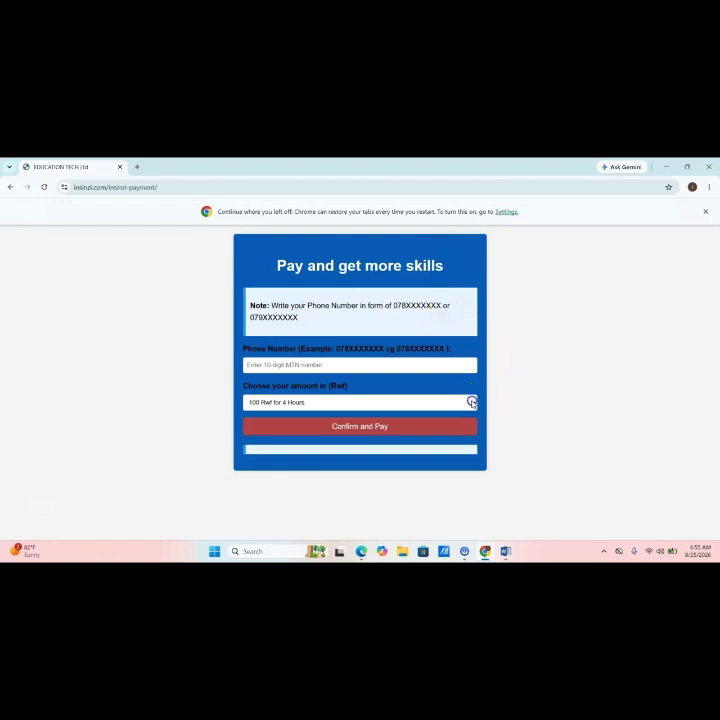
left_click(472, 403)
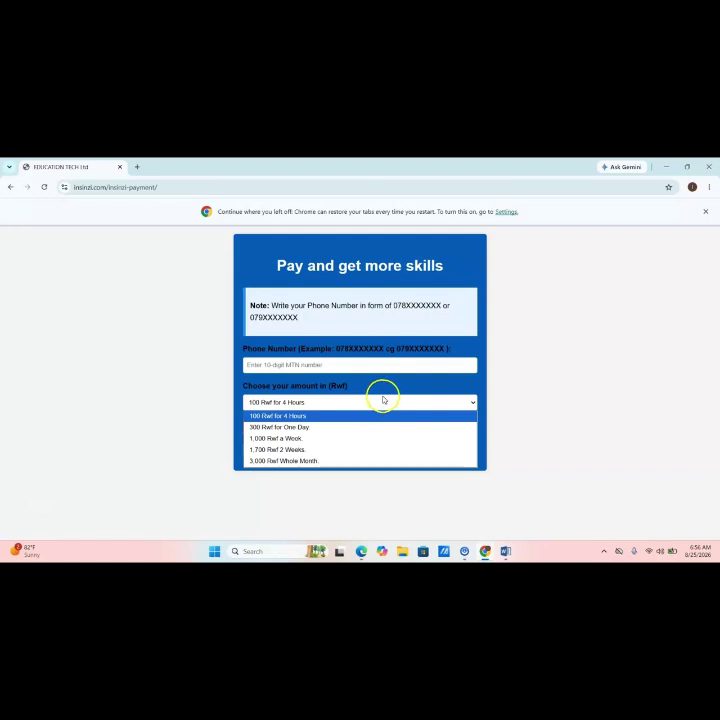
left_click(291, 402)
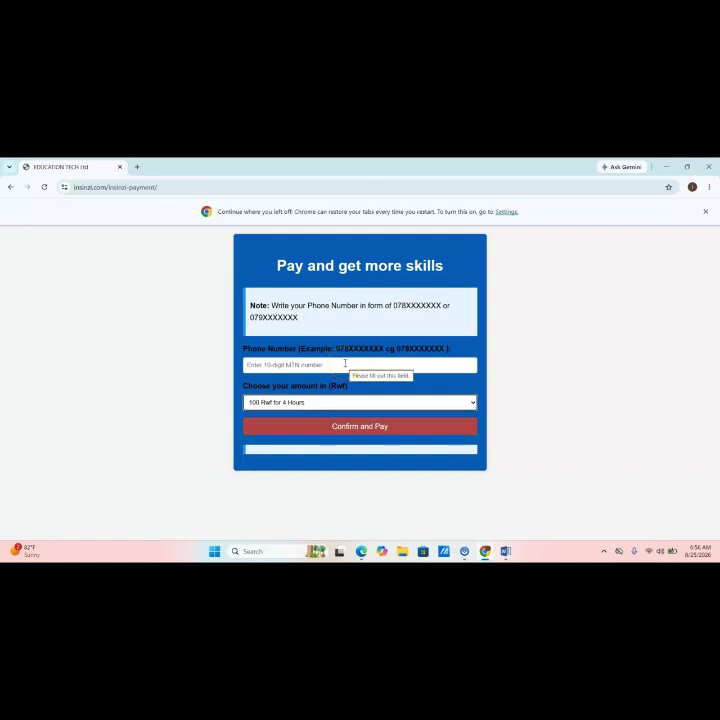
Step: Fill in the MTN phone number, confirm the payment and go back to the exam home page
left_click(708, 187)
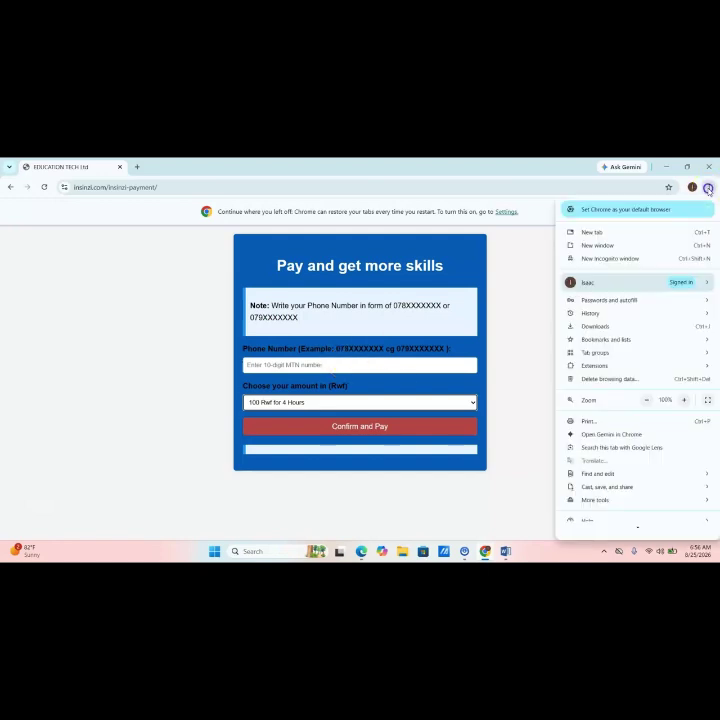
left_click(684, 399)
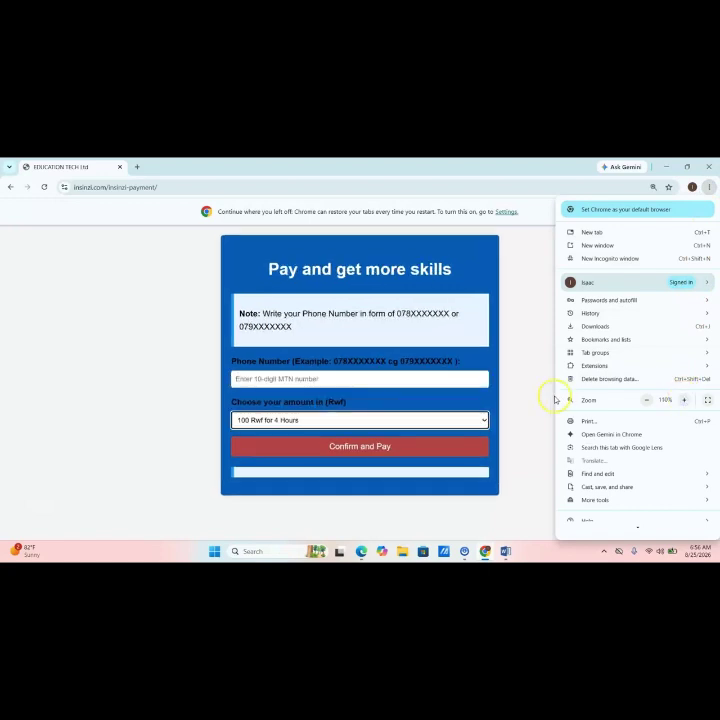
left_click(345, 377)
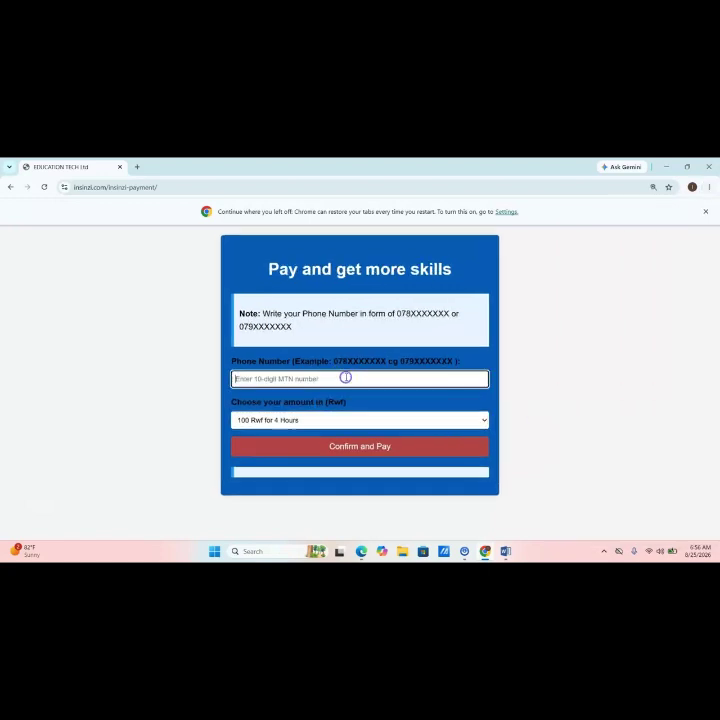
left_click(19, 474)
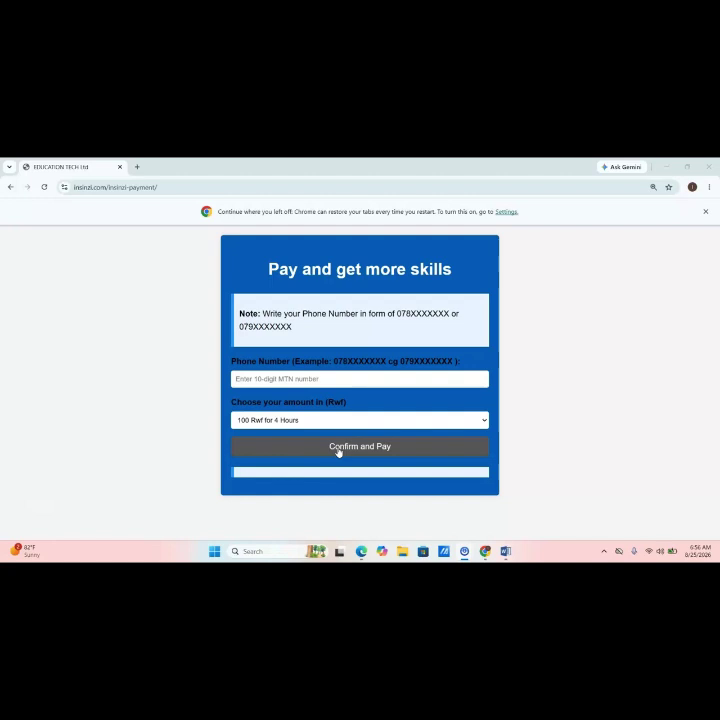
left_click(307, 445)
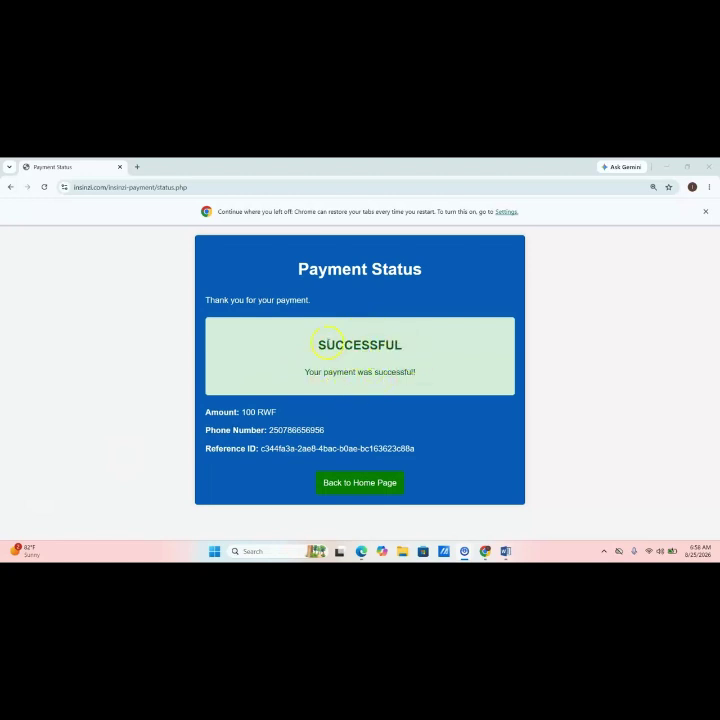
left_click(352, 487)
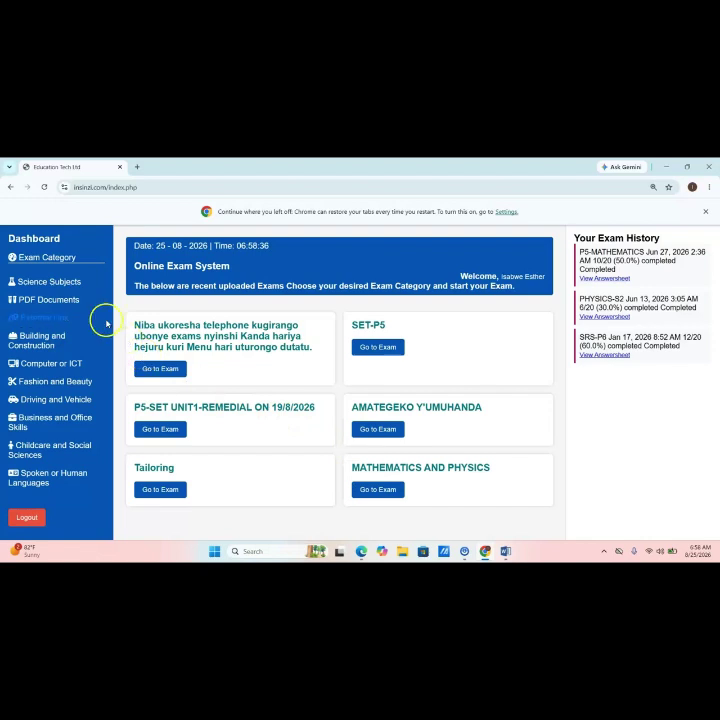
Step: Start the CHEMISTRY TEST :S1 exam from the Science Subjects list
left_click(59, 284)
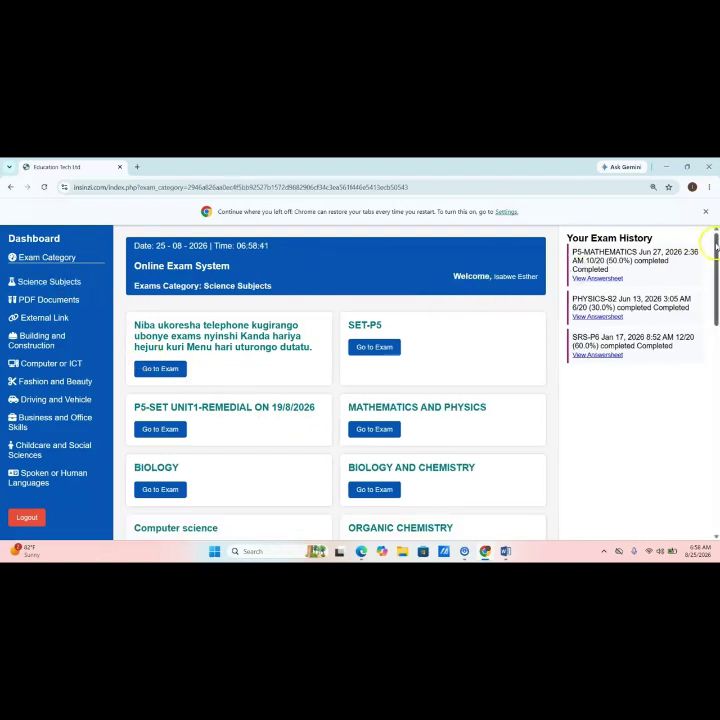
left_click_drag(715, 243, 715, 477)
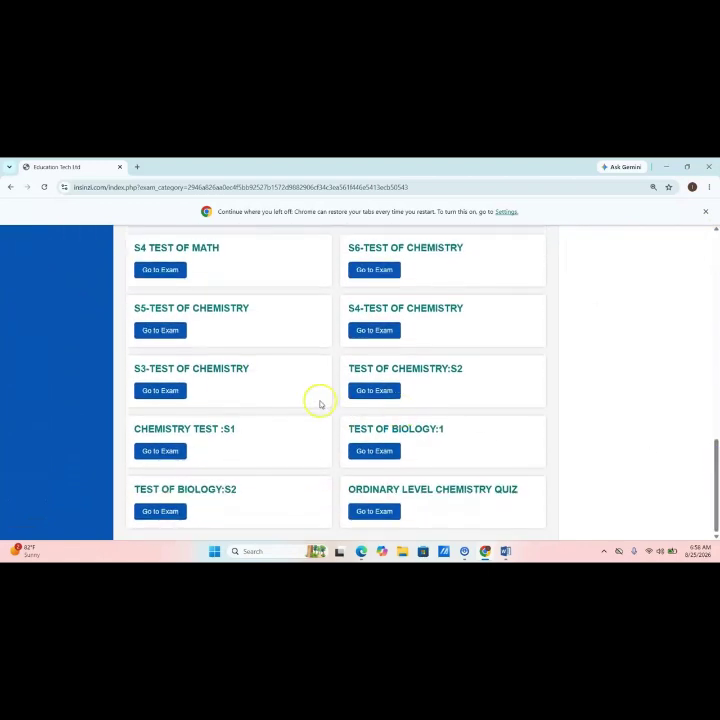
left_click(157, 451)
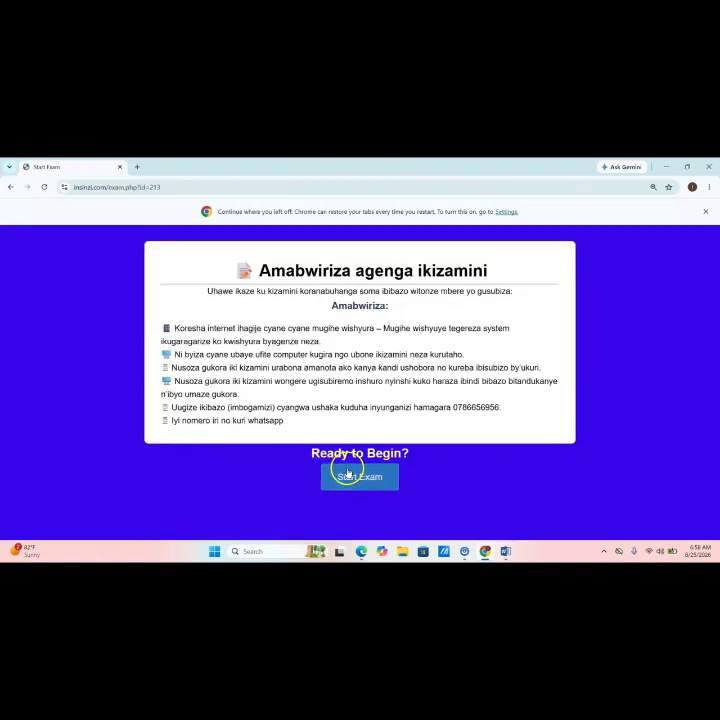
left_click(348, 473)
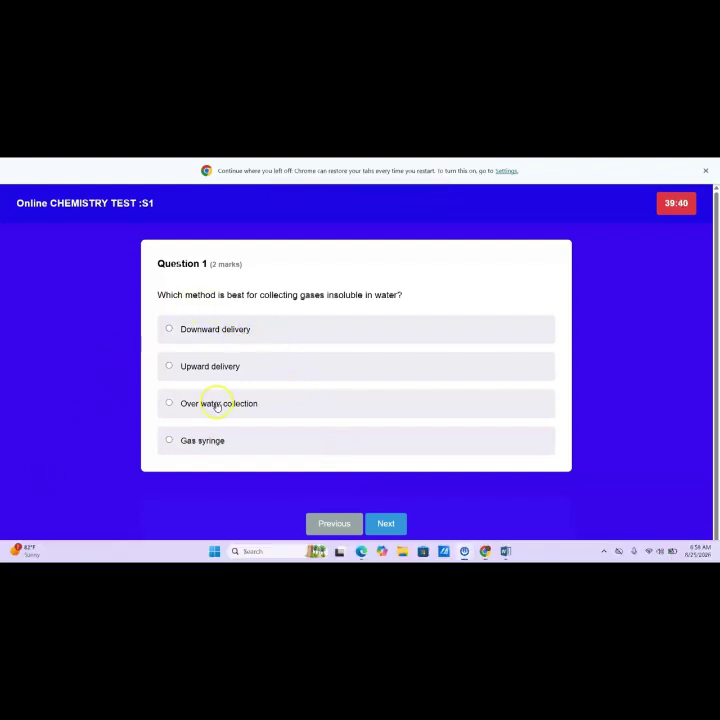
Step: Answer question 1 with Over water collection and question 2 with Protons and neutrons, continuing to question 3
left_click(216, 406)
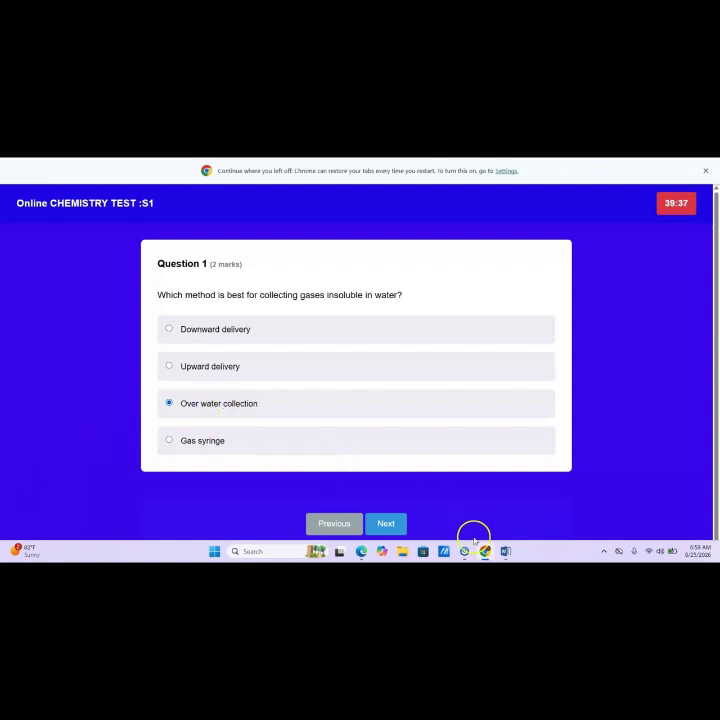
left_click(389, 525)
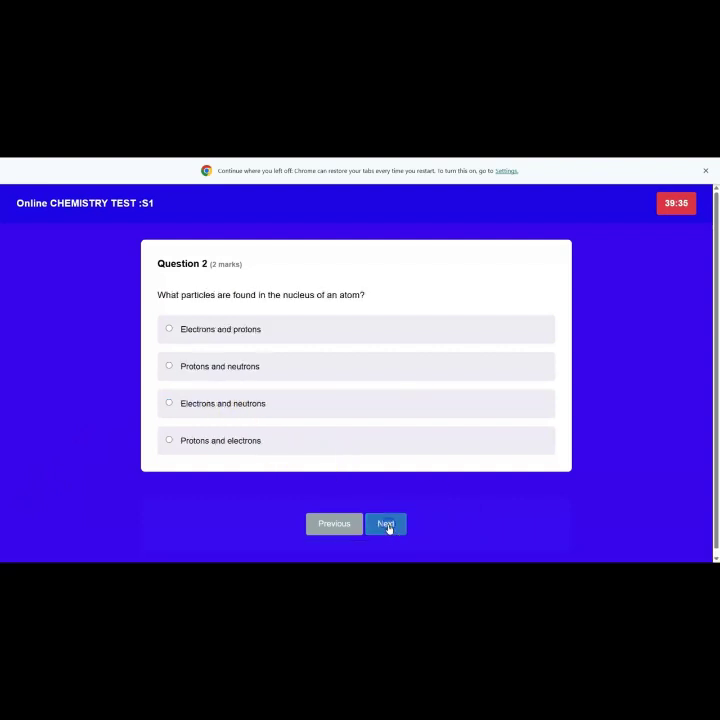
left_click(340, 525)
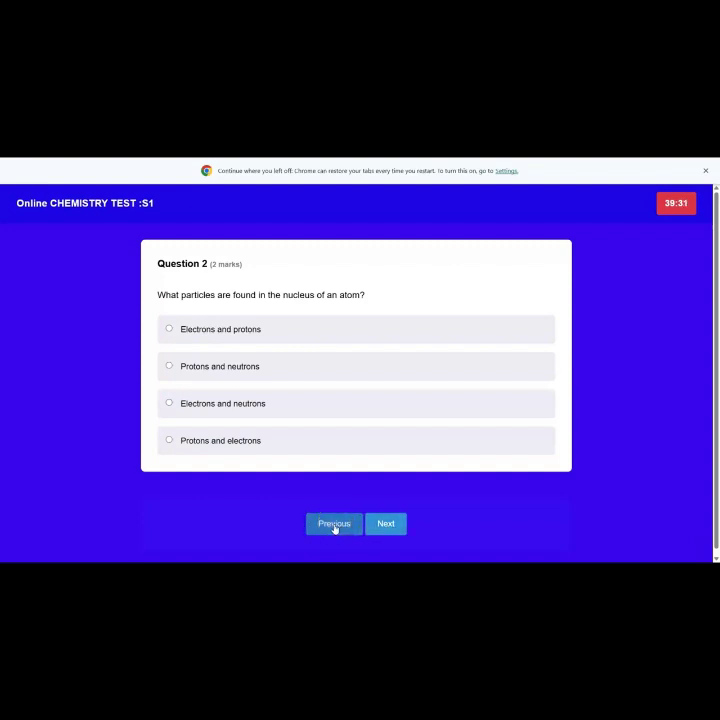
left_click(218, 499)
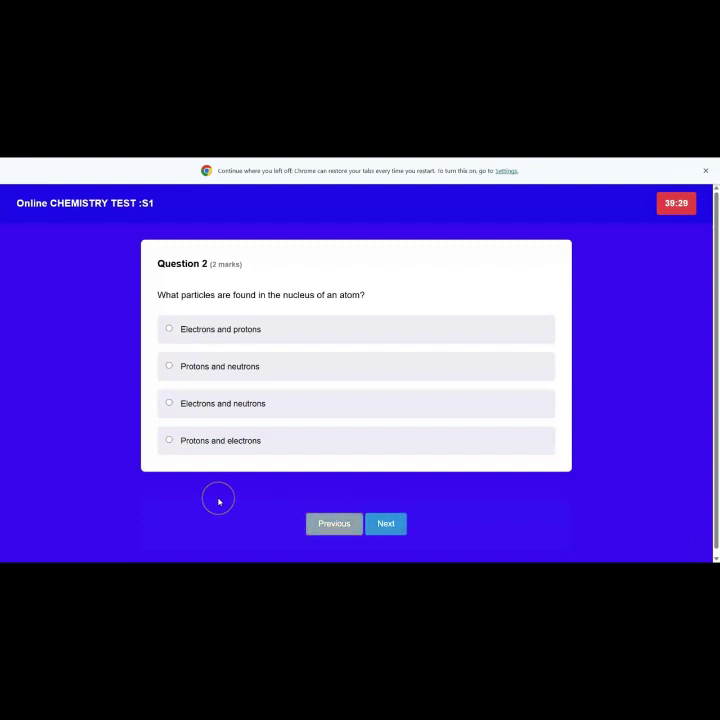
left_click(83, 496)
left_click(216, 367)
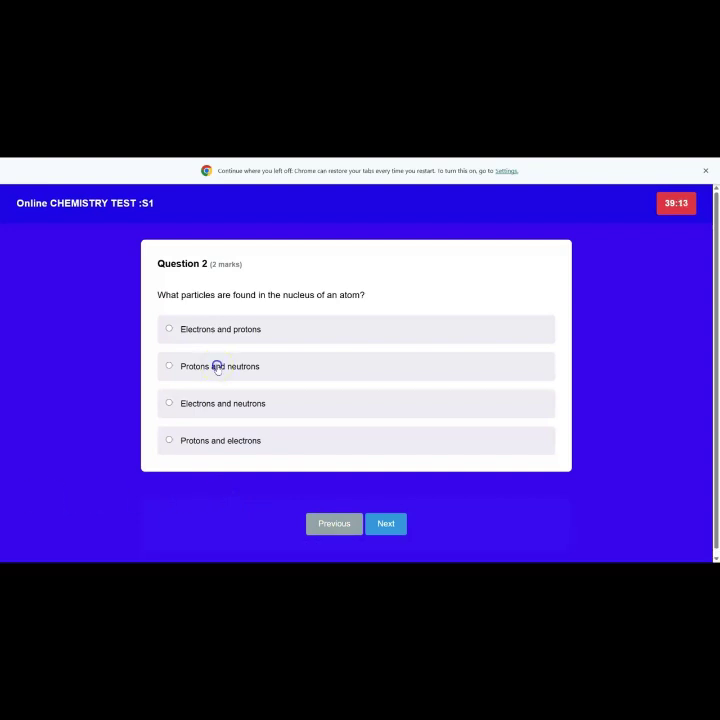
left_click(456, 509)
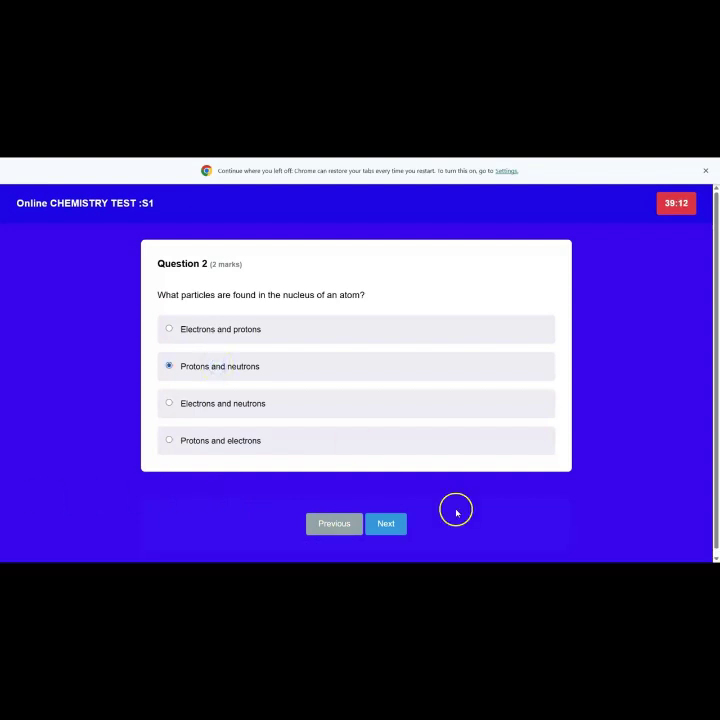
left_click(390, 524)
Step: Answer question 3 with Approximately equal to the average of the other two and question 4 with Rainfall, snow, hail
left_click(74, 490)
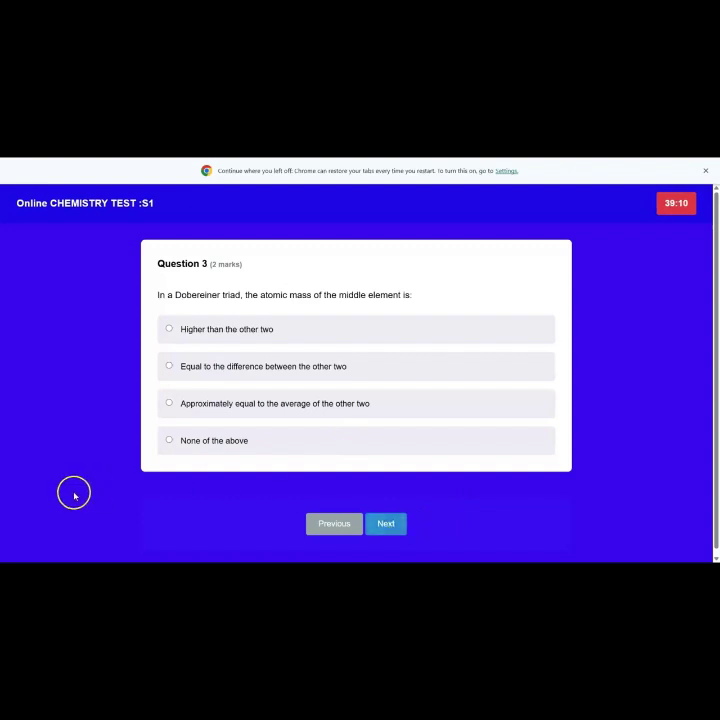
left_click(210, 404)
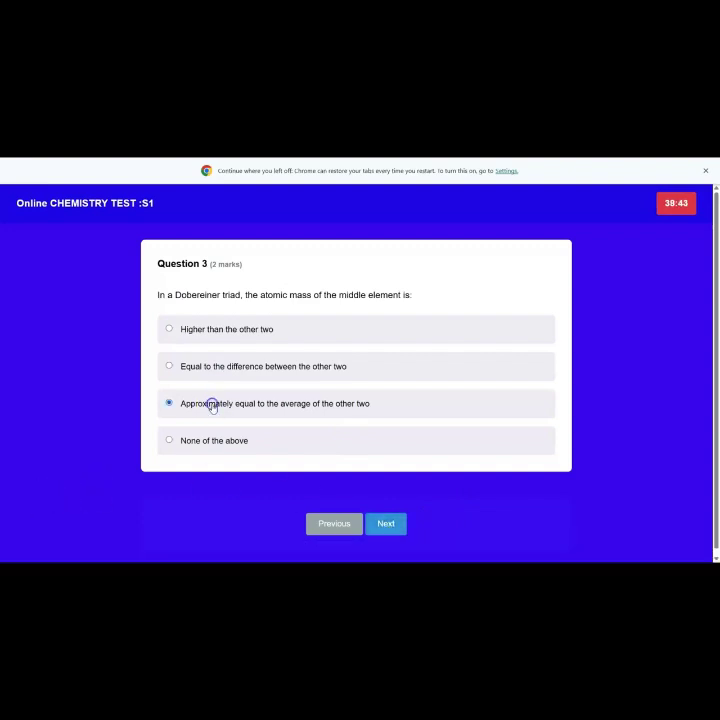
left_click(384, 526)
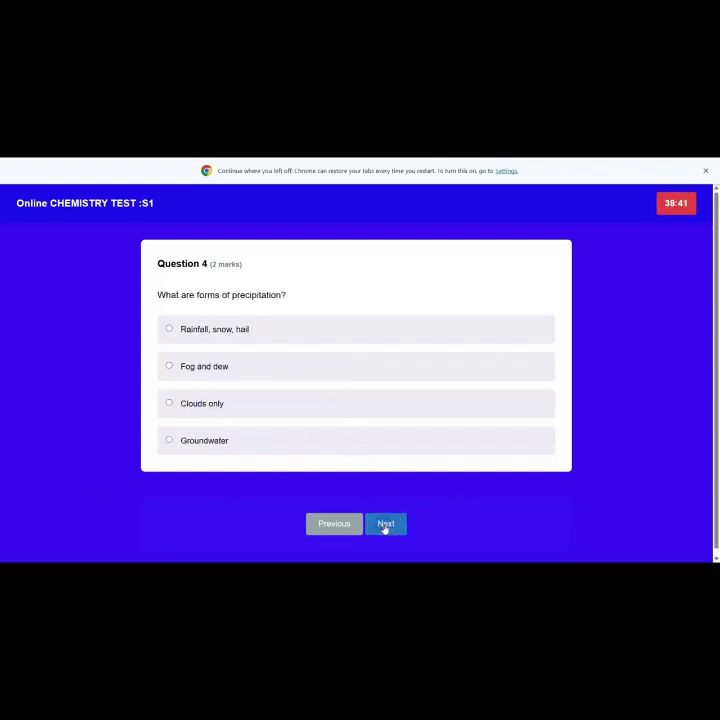
left_click(143, 477)
left_click(206, 330)
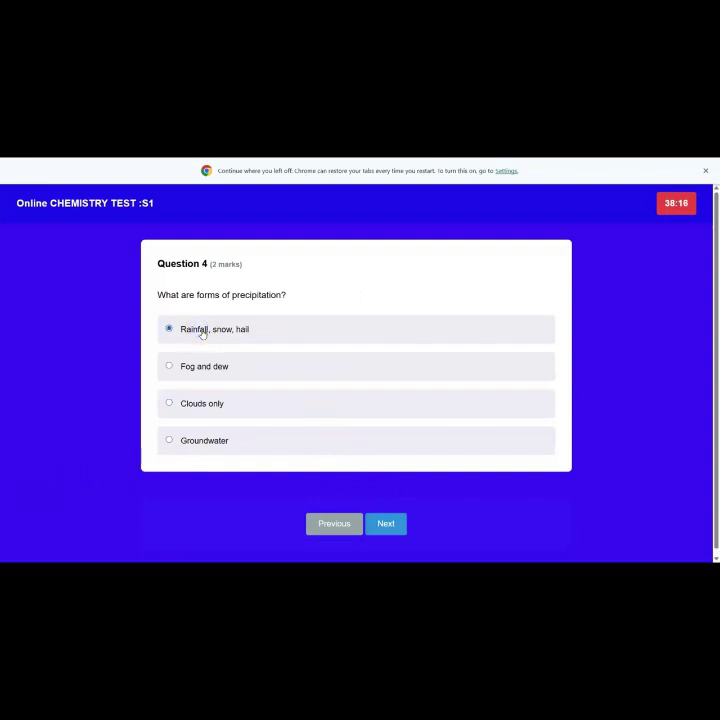
left_click(203, 366)
left_click(208, 331)
left_click(386, 524)
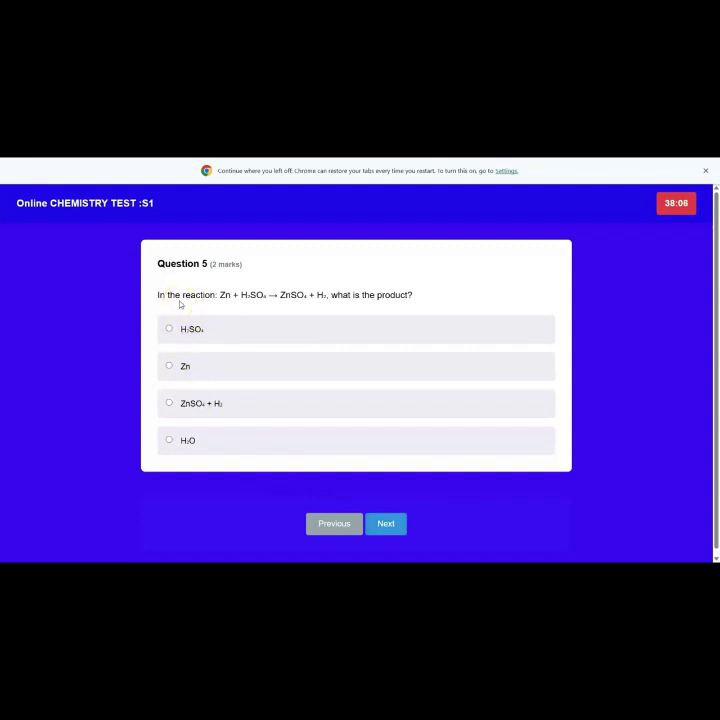
Step: Answer question 5 with ZnSO₄ + H₂ and question 6 with Strong acid, and continue to the following question
left_click(211, 404)
left_click(116, 456)
left_click(222, 367)
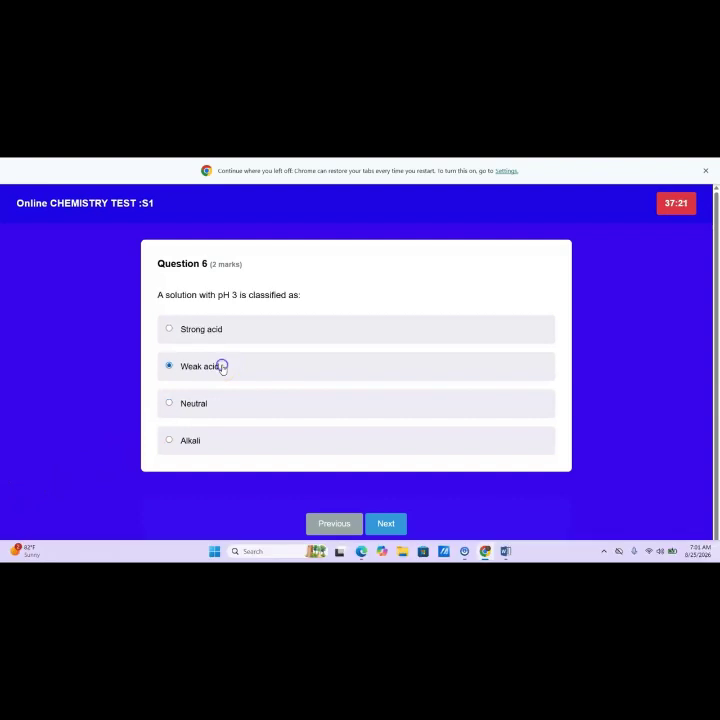
left_click(238, 332)
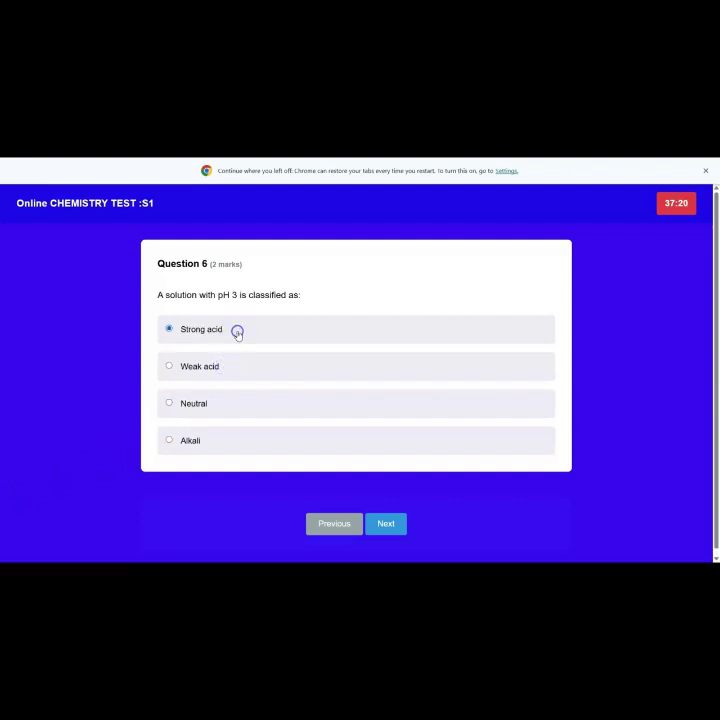
left_click(383, 528)
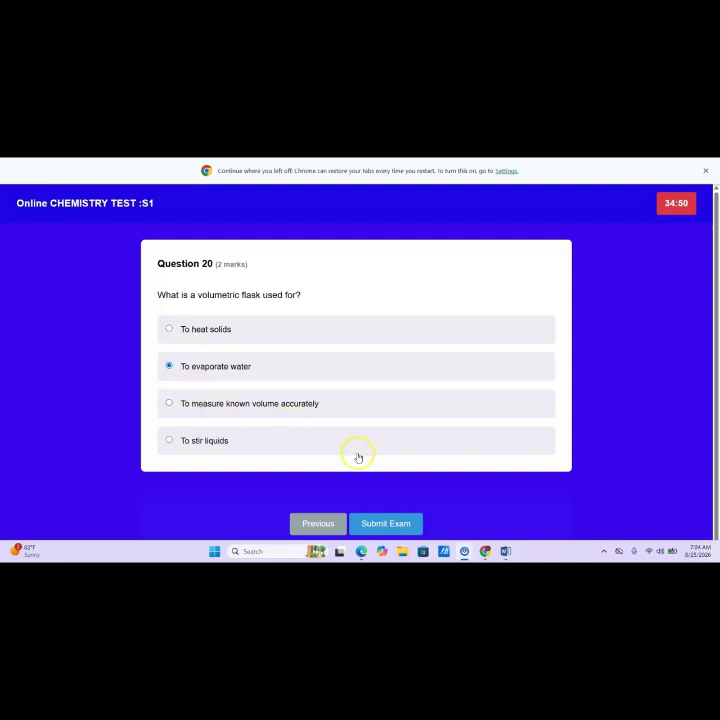
Step: Submit the completed chemistry exam from question 20 and return from the score page to the dashboard
left_click(380, 524)
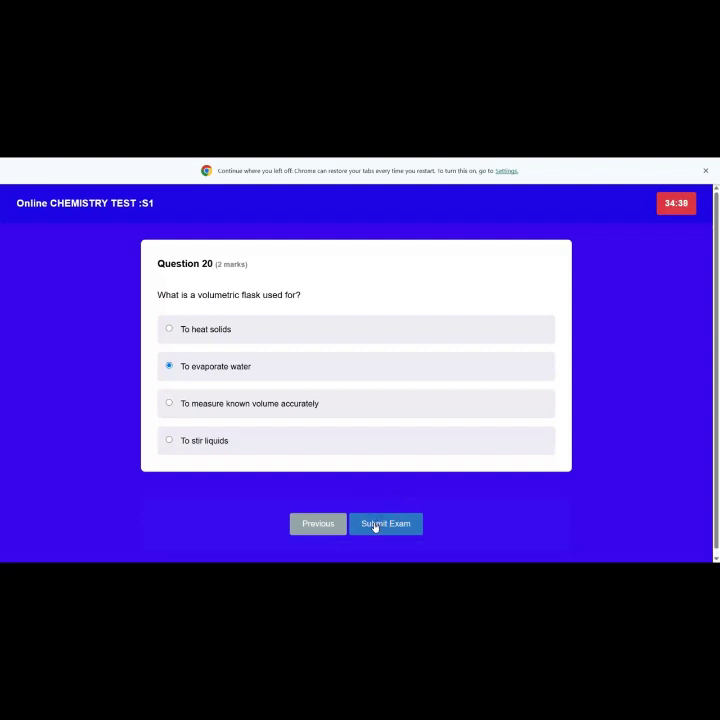
left_click(375, 525)
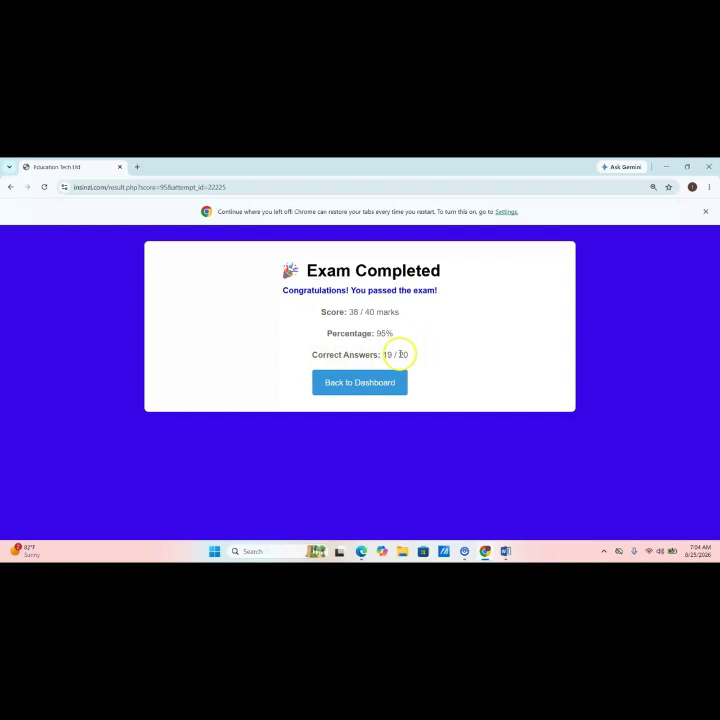
left_click(347, 384)
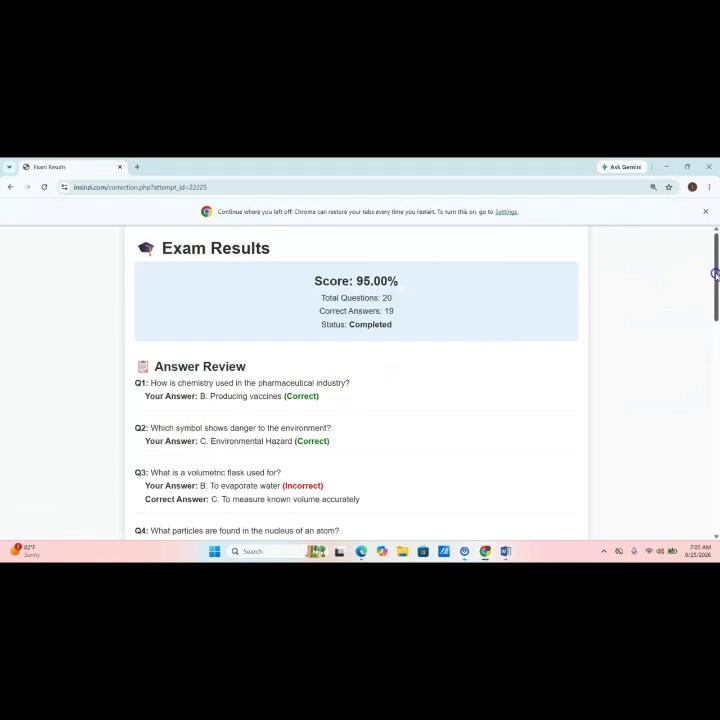
Step: Examine the score summary and the answer review on the exam results page, including the correction of wrong answers
left_click_drag(715, 276, 715, 297)
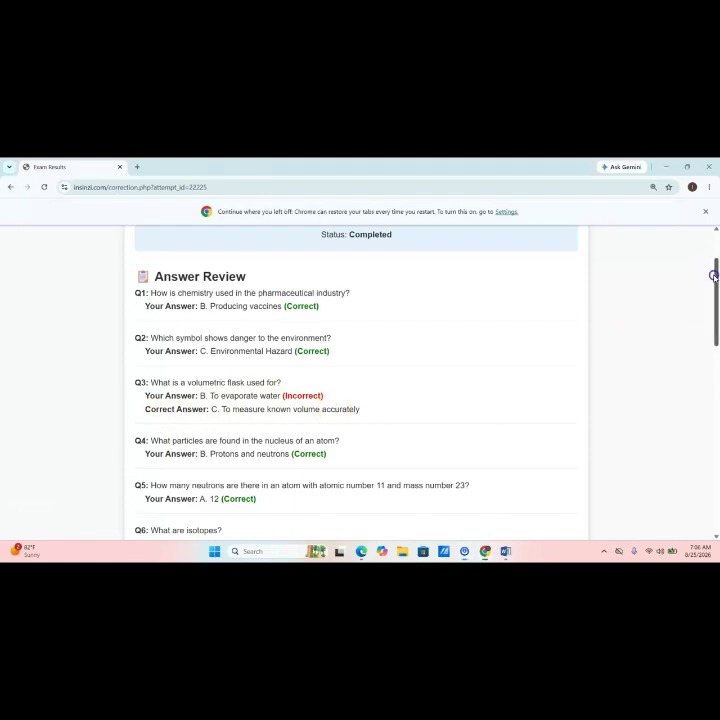
left_click_drag(714, 275, 716, 230)
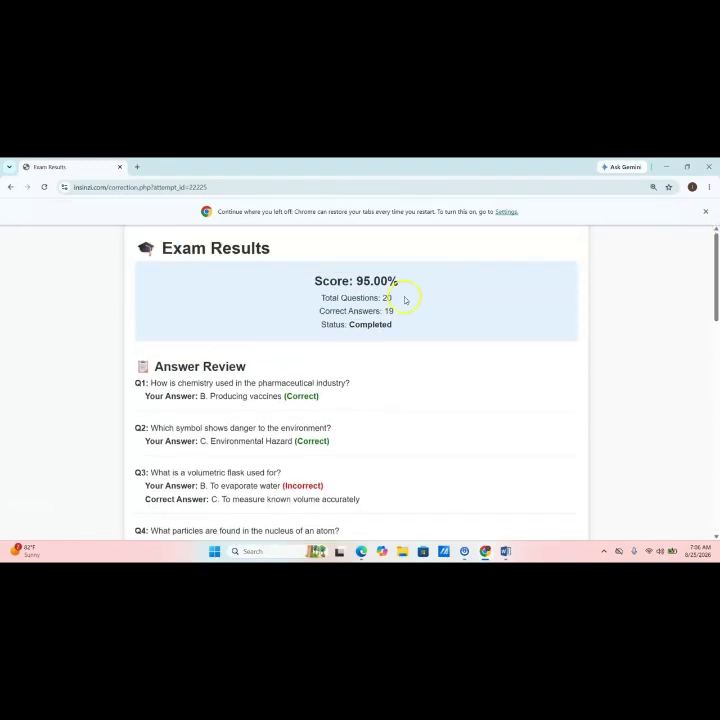